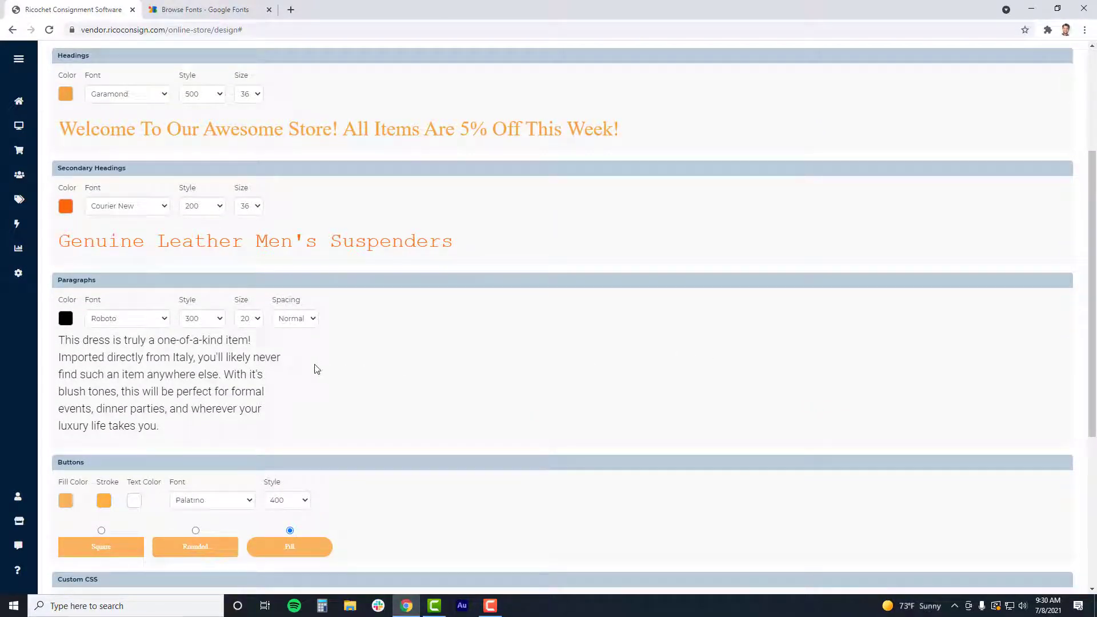
# Step: Switch to Google Fonts and set the preview text for the font list to "New Arrivals"
pyautogui.moveTo(103, 191); pyautogui.dragTo(86, 188)
pyautogui.click(329, 199)
pyautogui.click(237, 11)
pyautogui.click(223, 28)
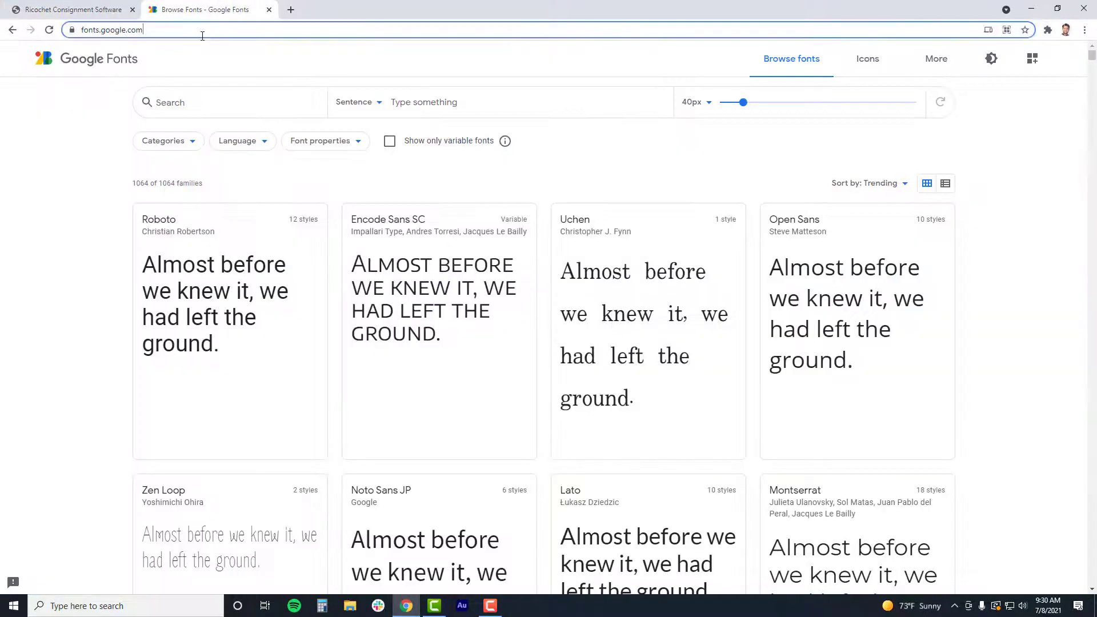
pyautogui.click(57, 133)
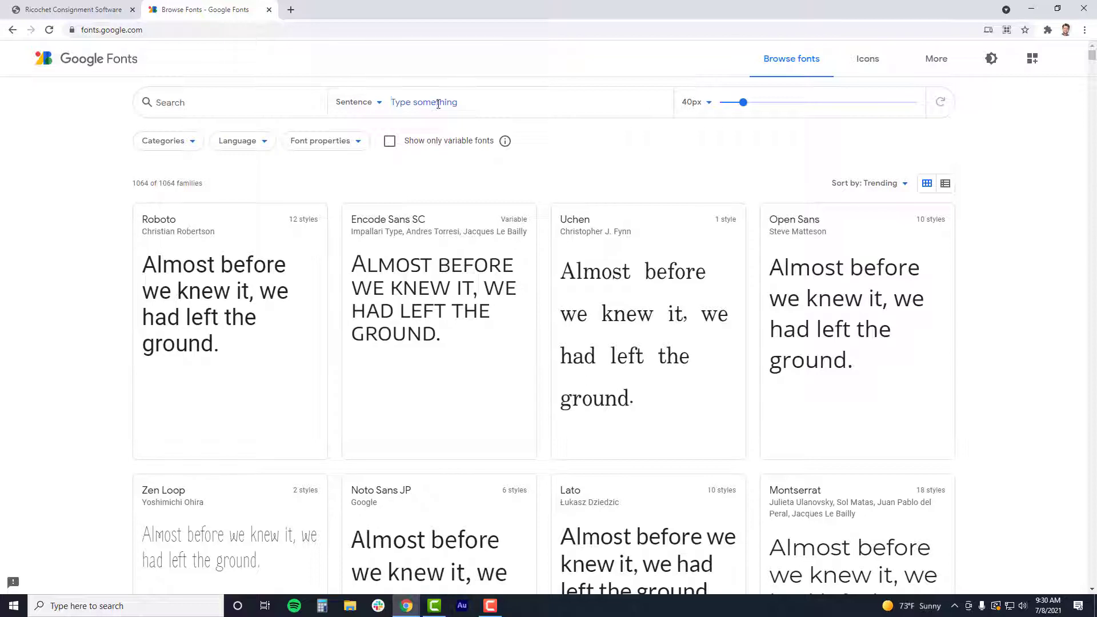
pyautogui.write('New Ar')
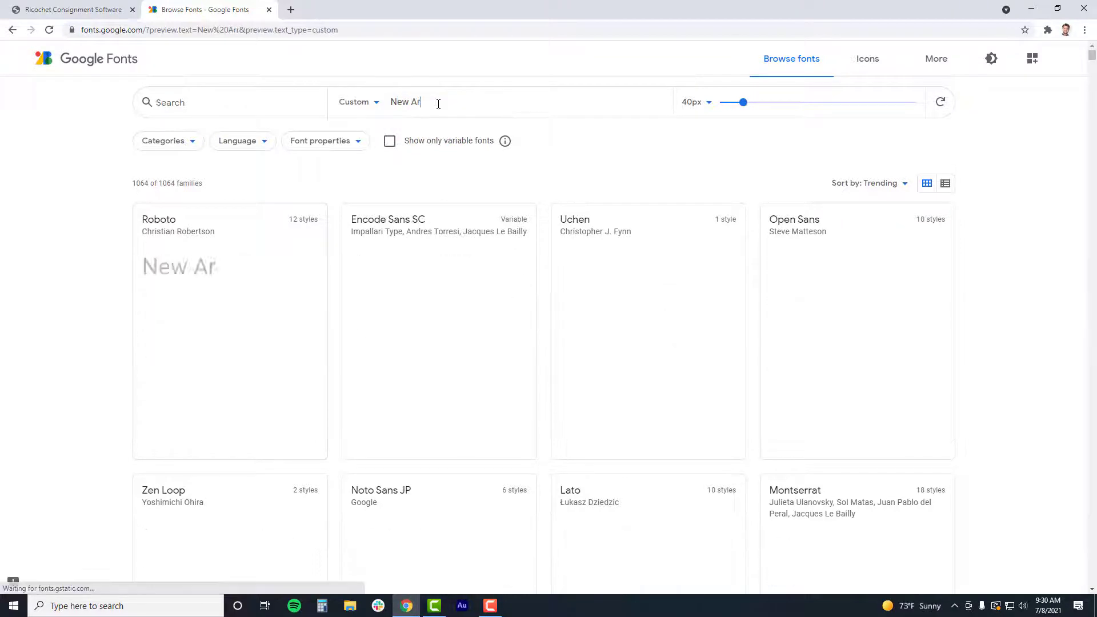
pyautogui.write('rivals')
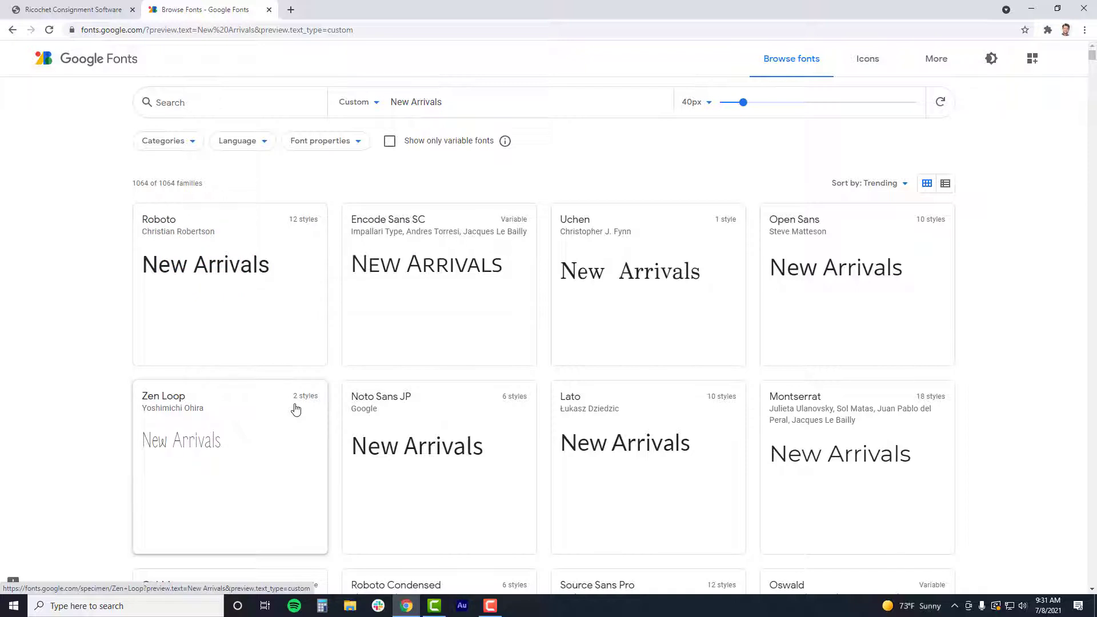
# Step: Open the Roboto family from the font list and look through its available styles
pyautogui.scroll(-5, 295, 410)
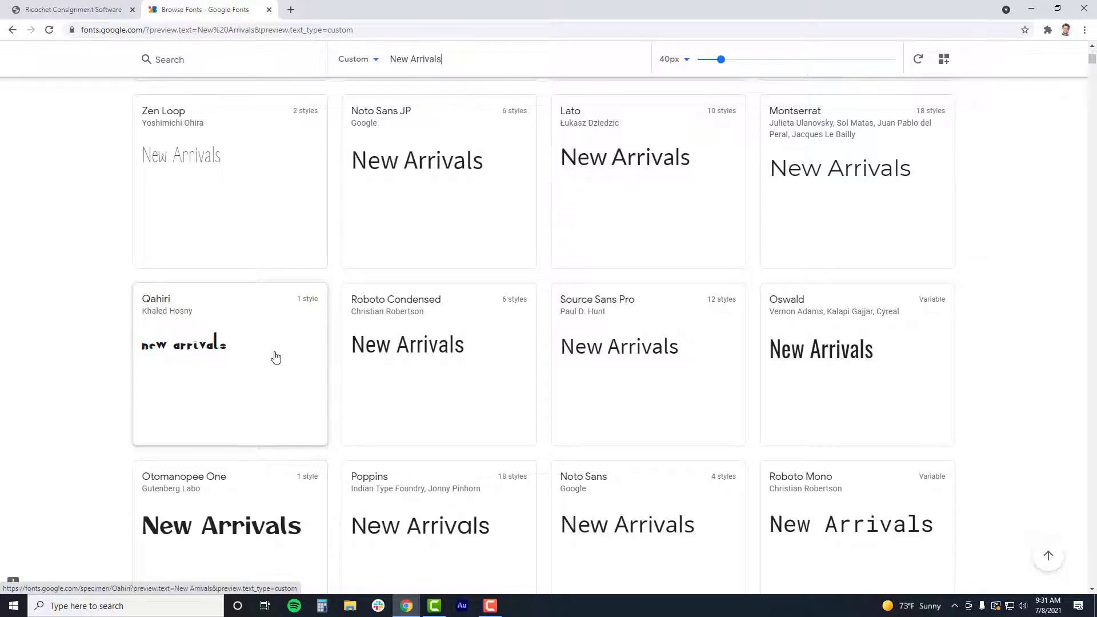
pyautogui.scroll(5, 276, 357)
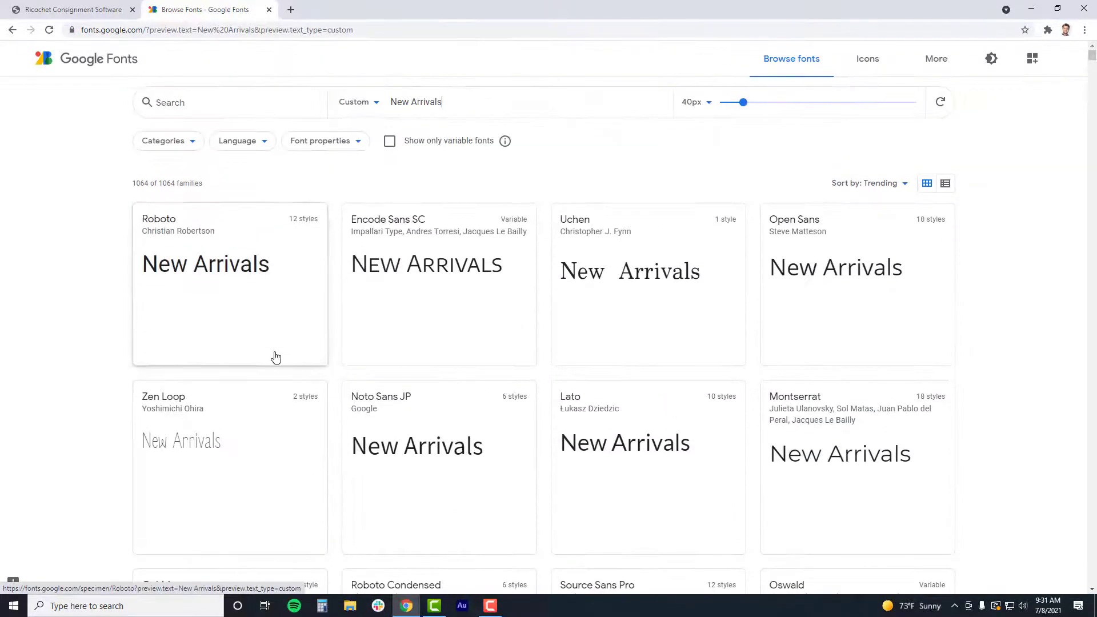
pyautogui.click(255, 308)
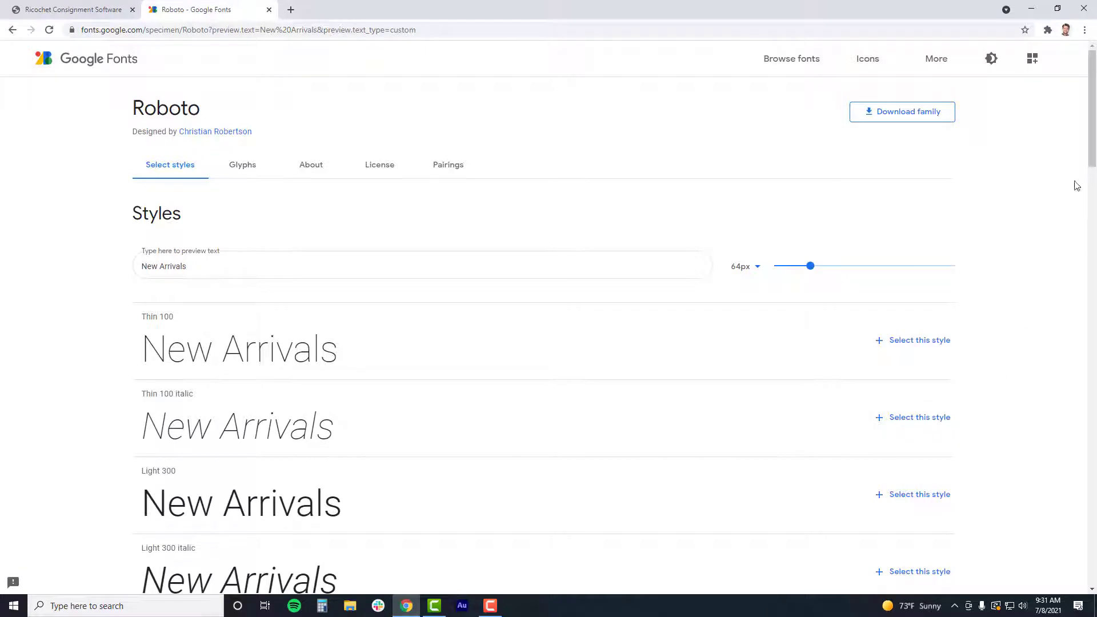
pyautogui.moveTo(1091, 146); pyautogui.dragTo(1092, 179)
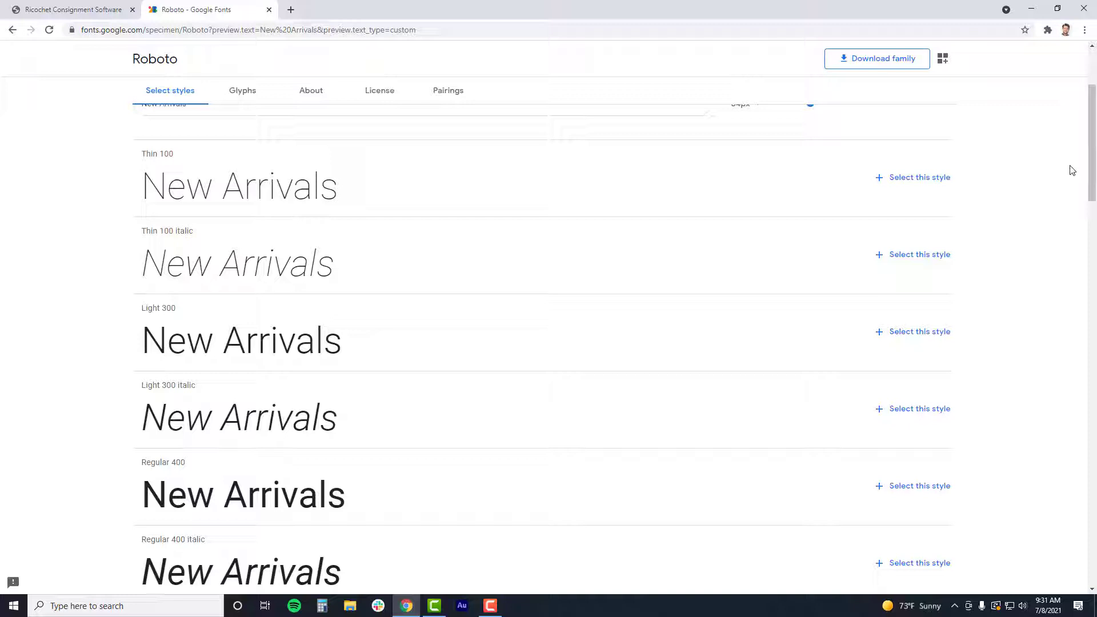
pyautogui.scroll(-7, 748, 424)
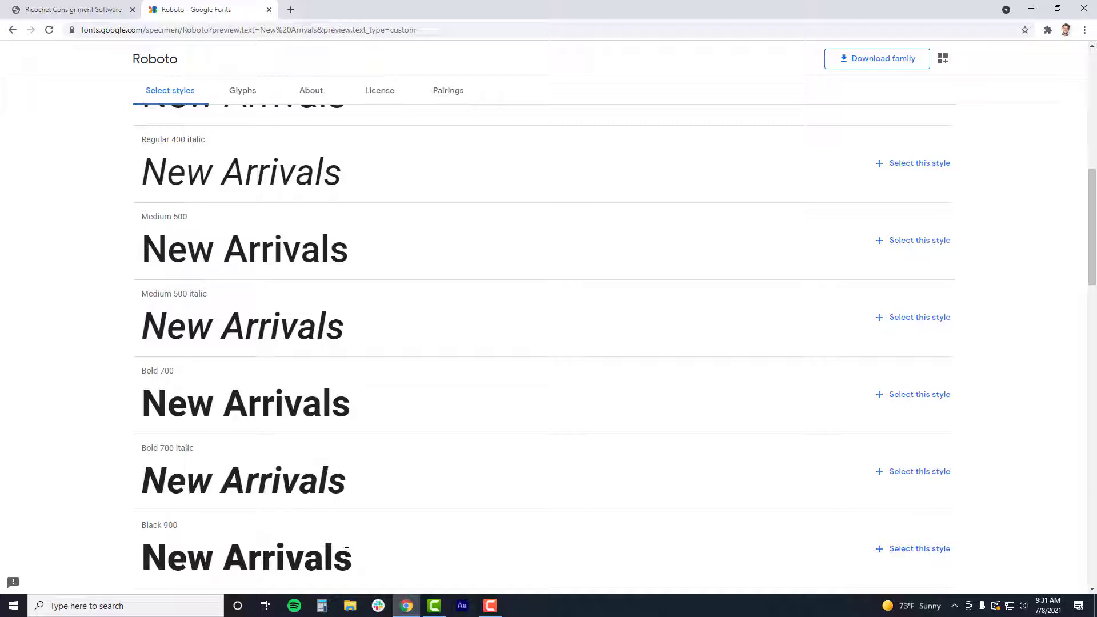
pyautogui.scroll(7, 347, 550)
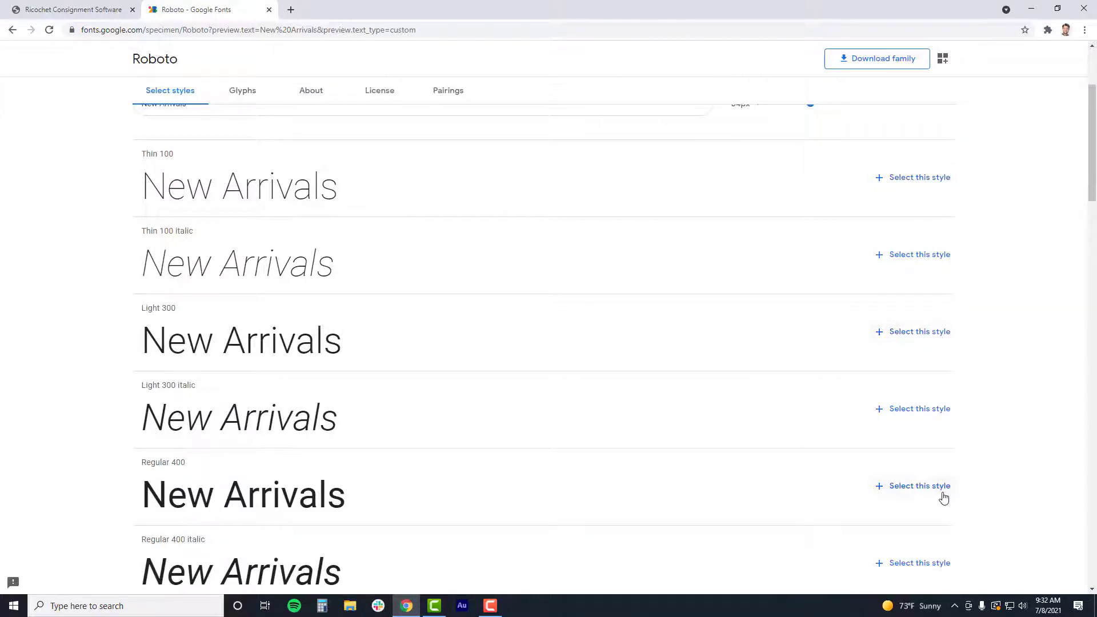
# Step: Add Roboto's Thin 100, Light 300 and Regular 400 styles to the selected family
pyautogui.click(927, 180)
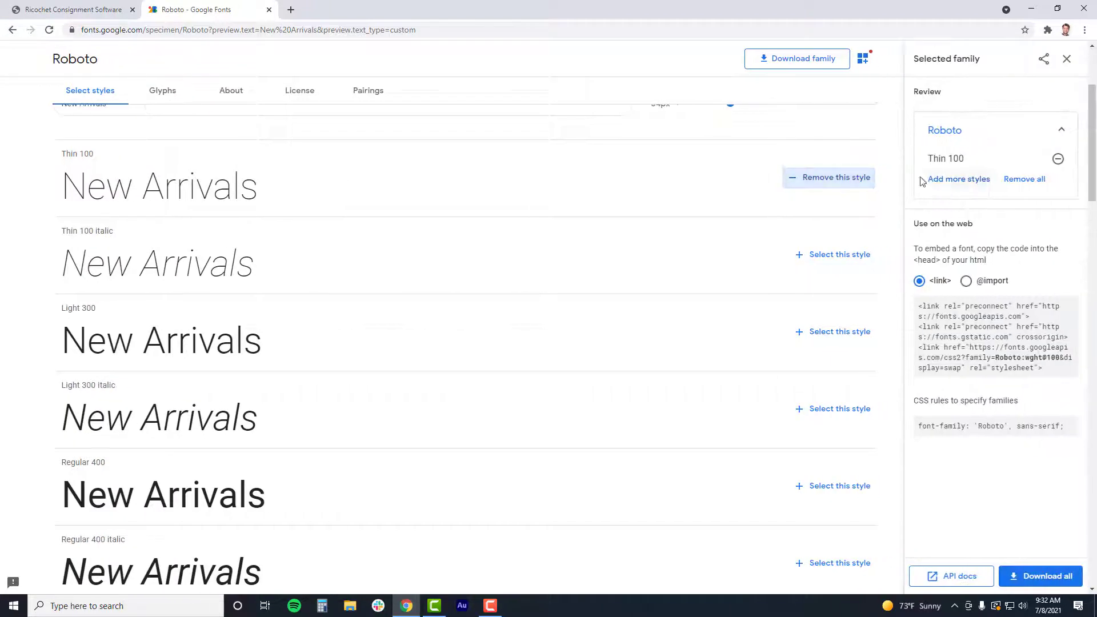
pyautogui.click(838, 340)
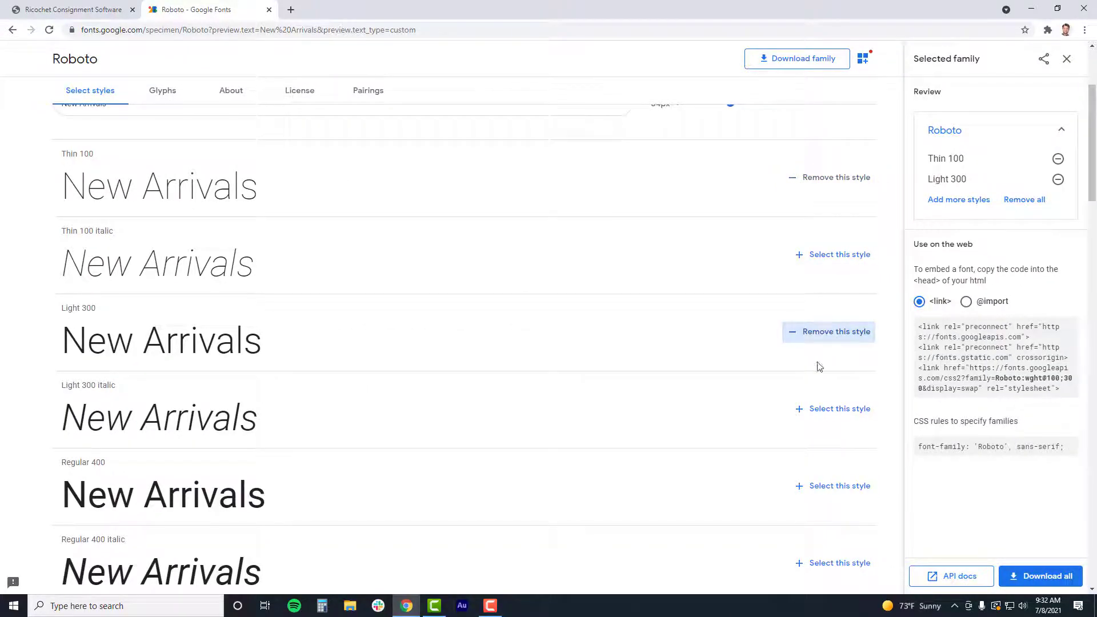
pyautogui.click(834, 487)
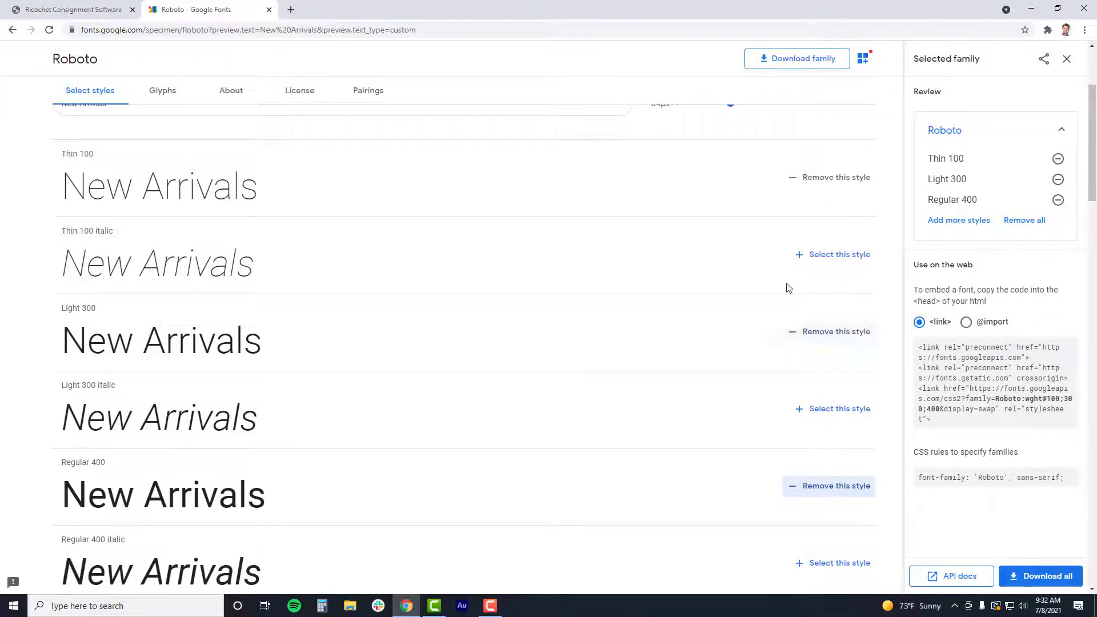
pyautogui.click(864, 61)
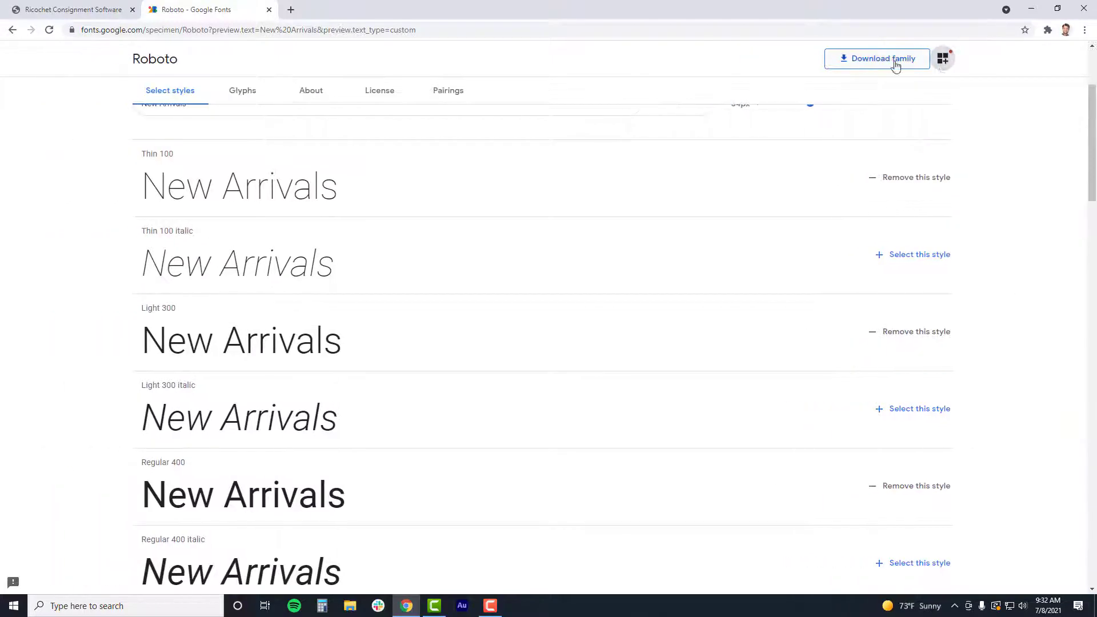
pyautogui.click(945, 66)
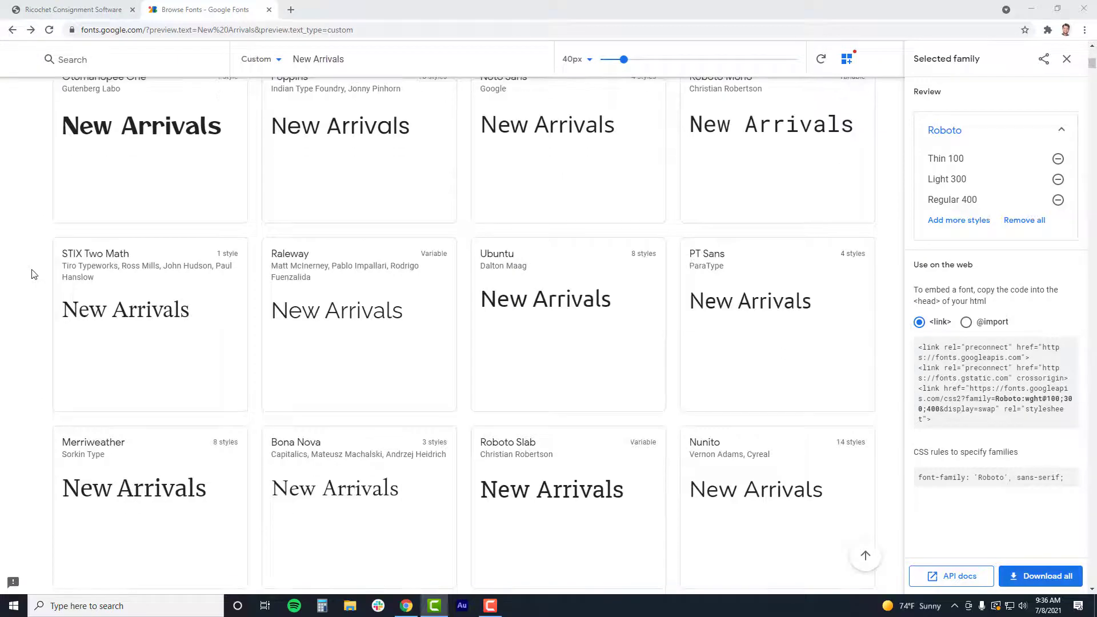
# Step: Add the Zen Tokyo Zoo Regular 400 style to the selection and review the styles listed under both families
pyautogui.scroll(-6, 34, 275)
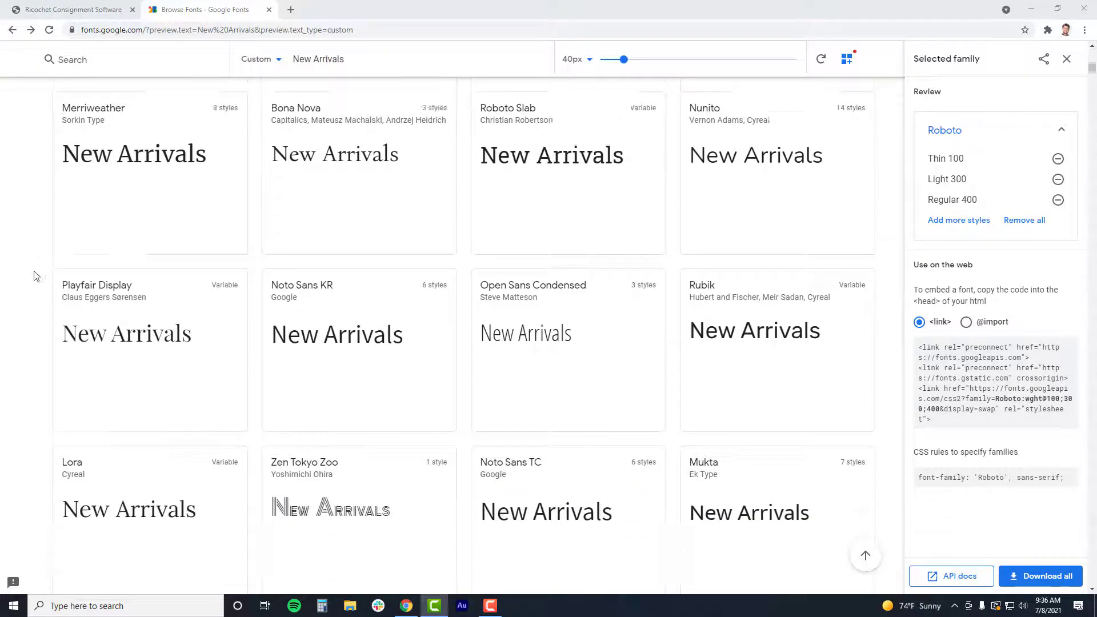
pyautogui.scroll(-2, 34, 275)
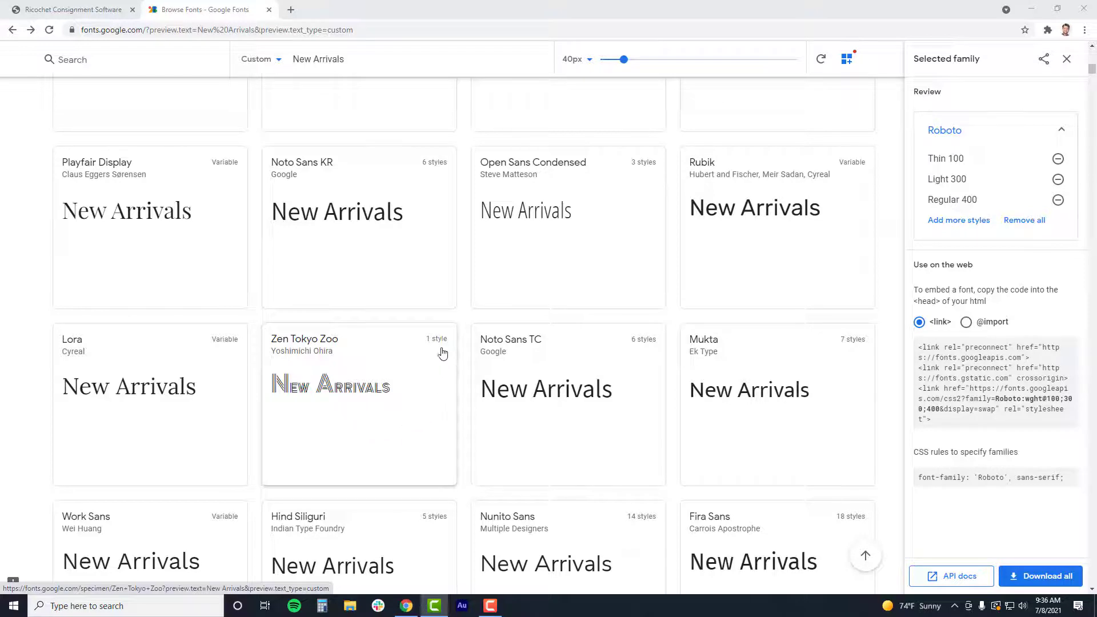
pyautogui.click(373, 373)
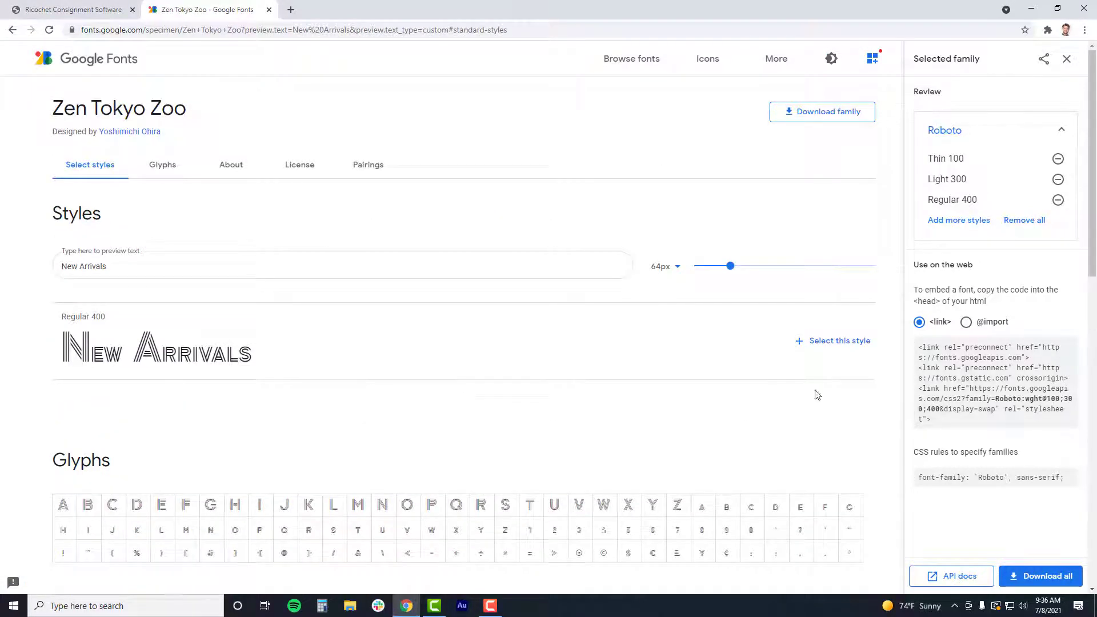
pyautogui.click(859, 349)
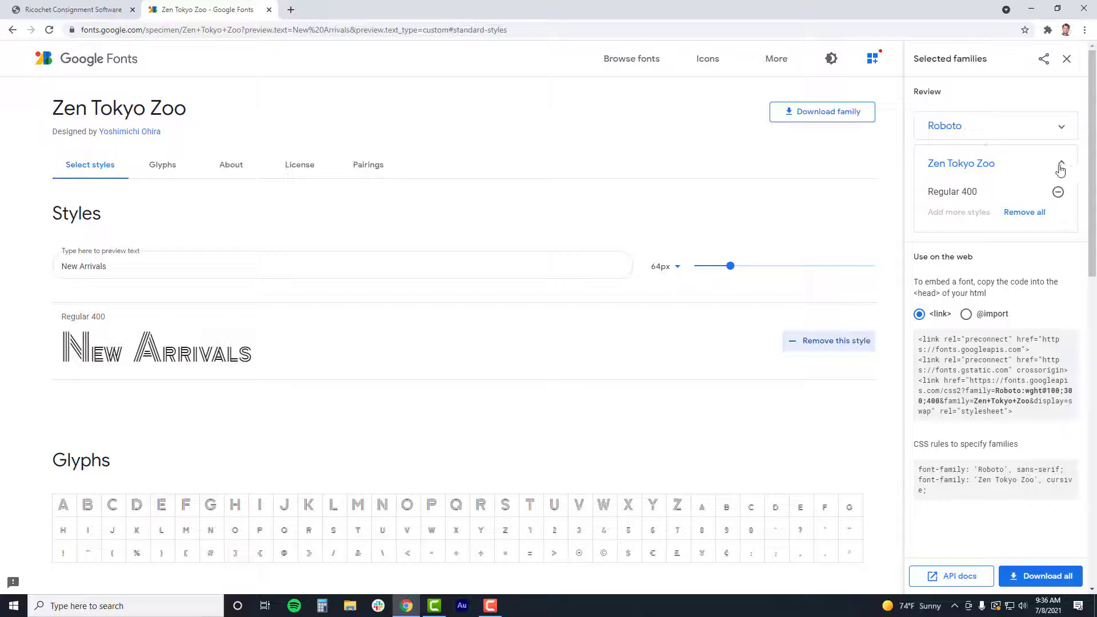
pyautogui.click(1062, 128)
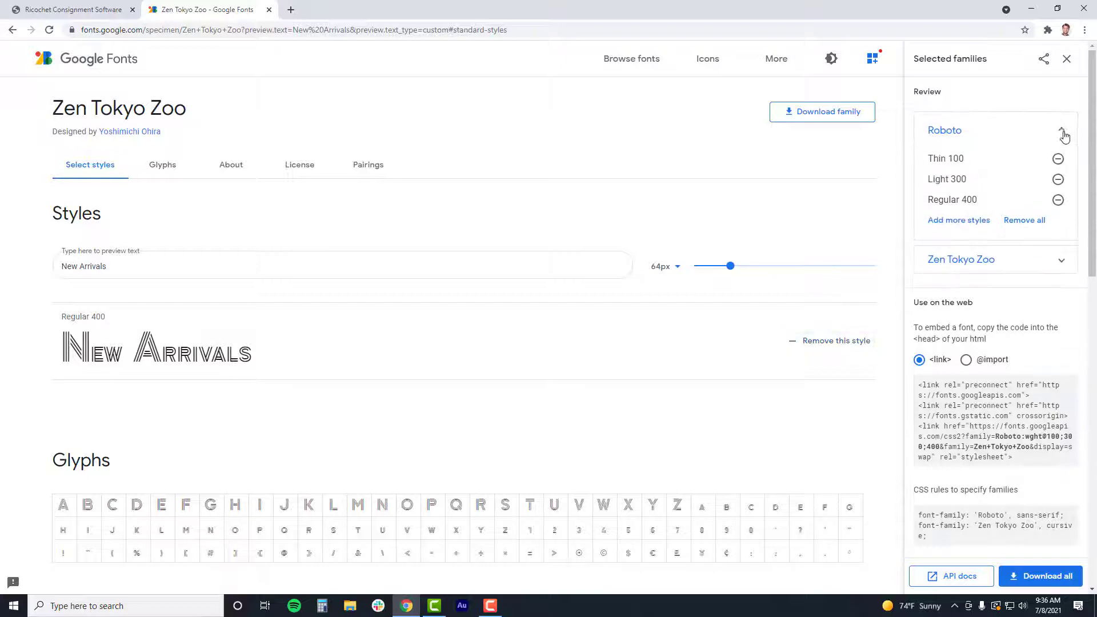
pyautogui.click(1065, 262)
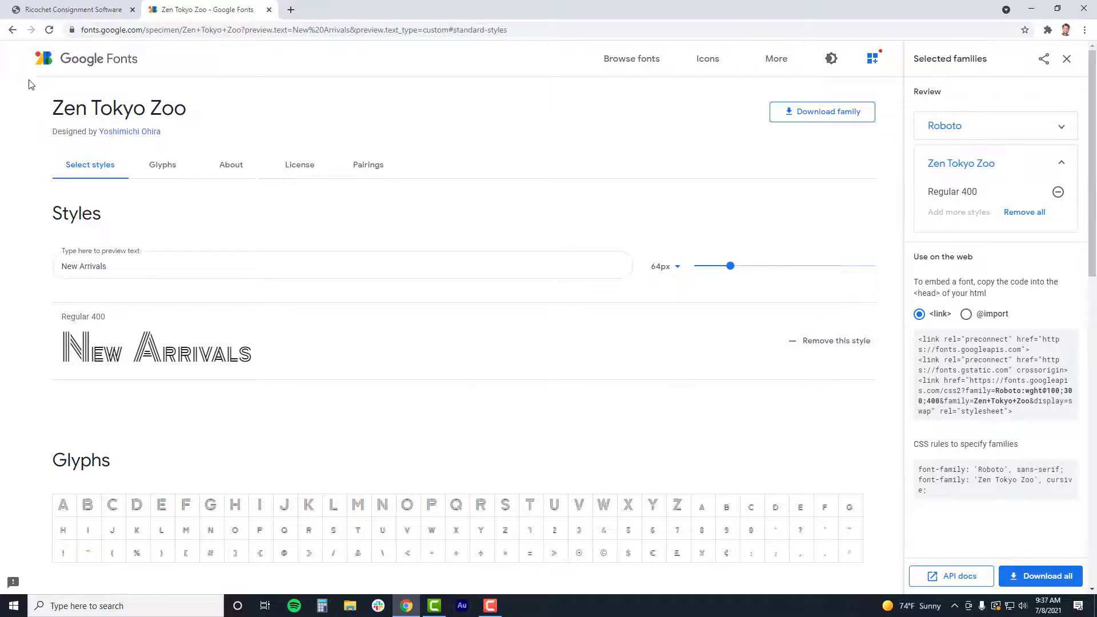
# Step: Switch to the Ricochet webstore design page and locate the Custom Font section for the Google Fonts embed code
pyautogui.click(65, 13)
pyautogui.scroll(2, 79, 101)
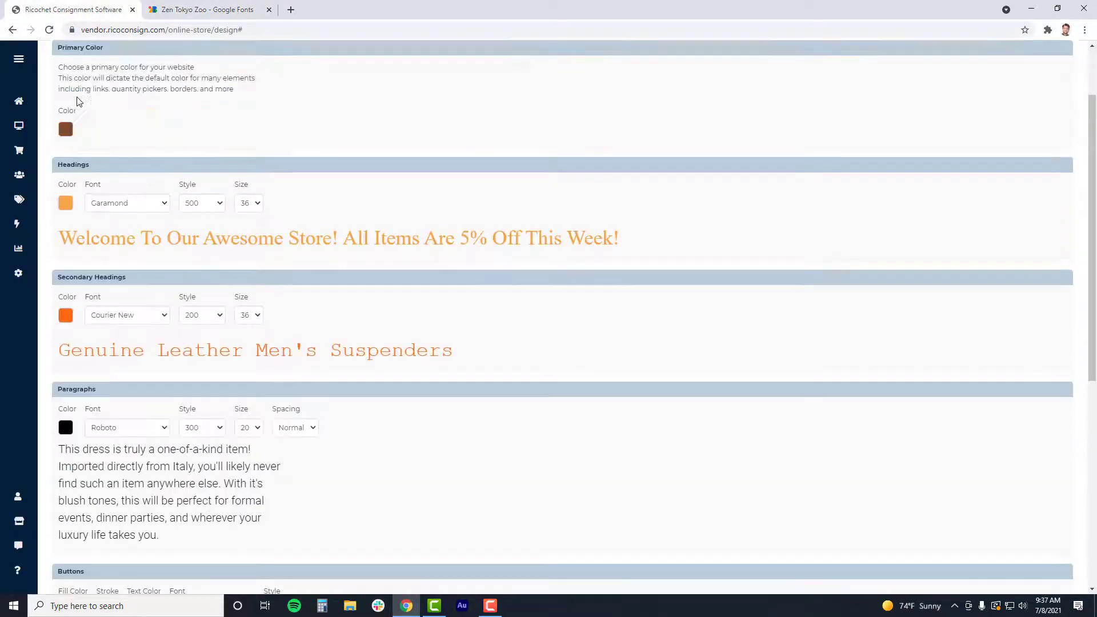
pyautogui.scroll(2, 78, 99)
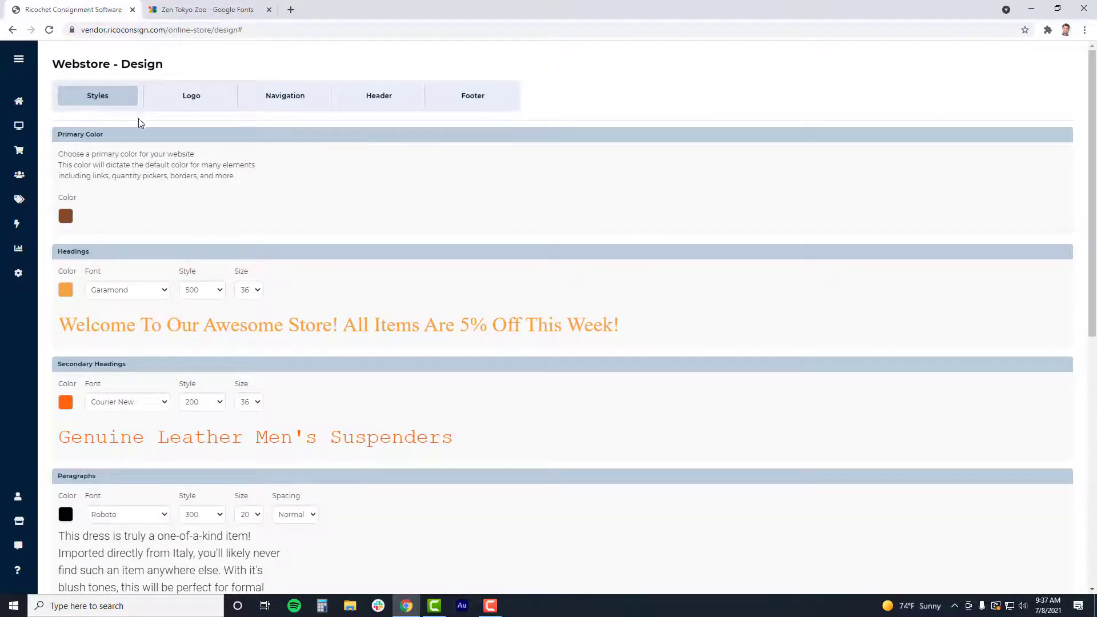
pyautogui.scroll(-8, 125, 187)
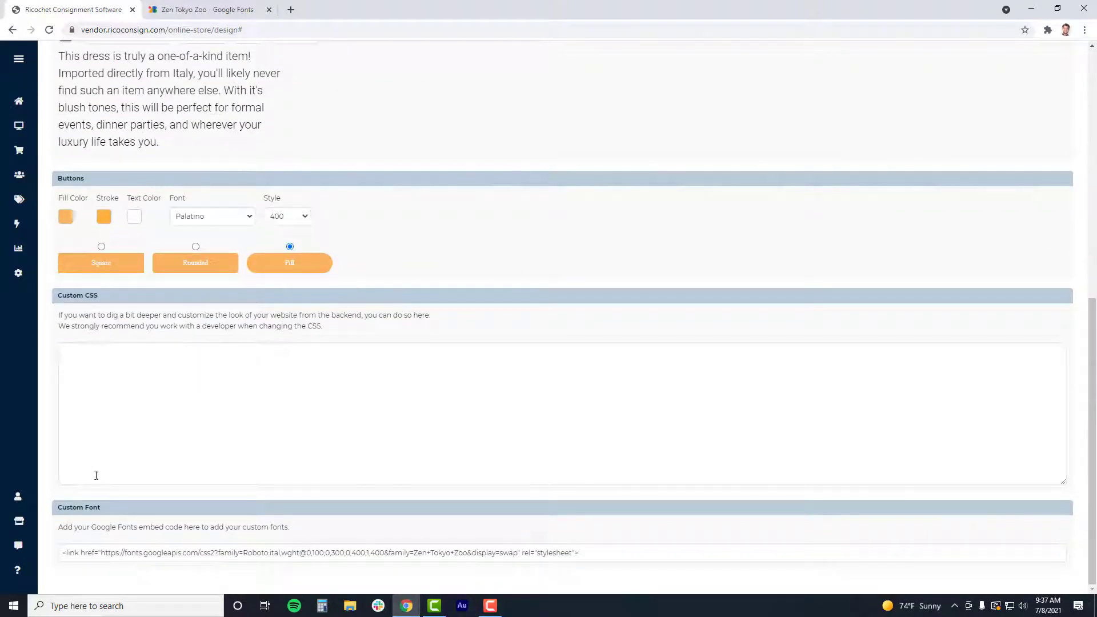
pyautogui.moveTo(112, 510); pyautogui.dragTo(57, 516)
# Step: Return to Google Fonts and copy only the final stylesheet link tag, covering Roboto and Zen Tokyo Zoo, from the <link> embed code
pyautogui.click(206, 12)
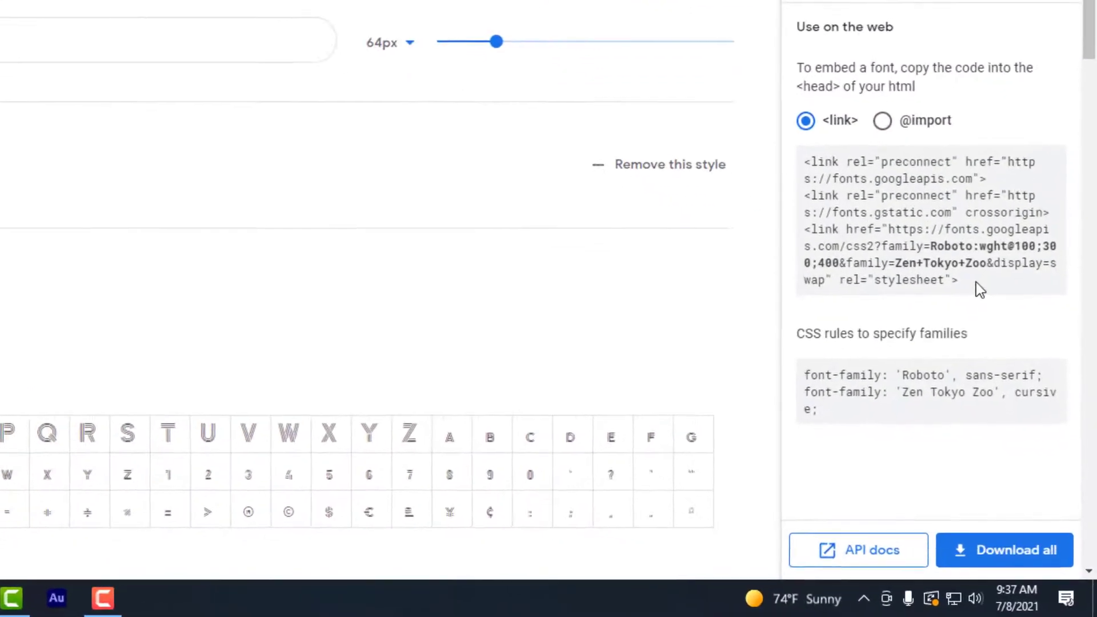
pyautogui.moveTo(854, 102); pyautogui.dragTo(816, 102)
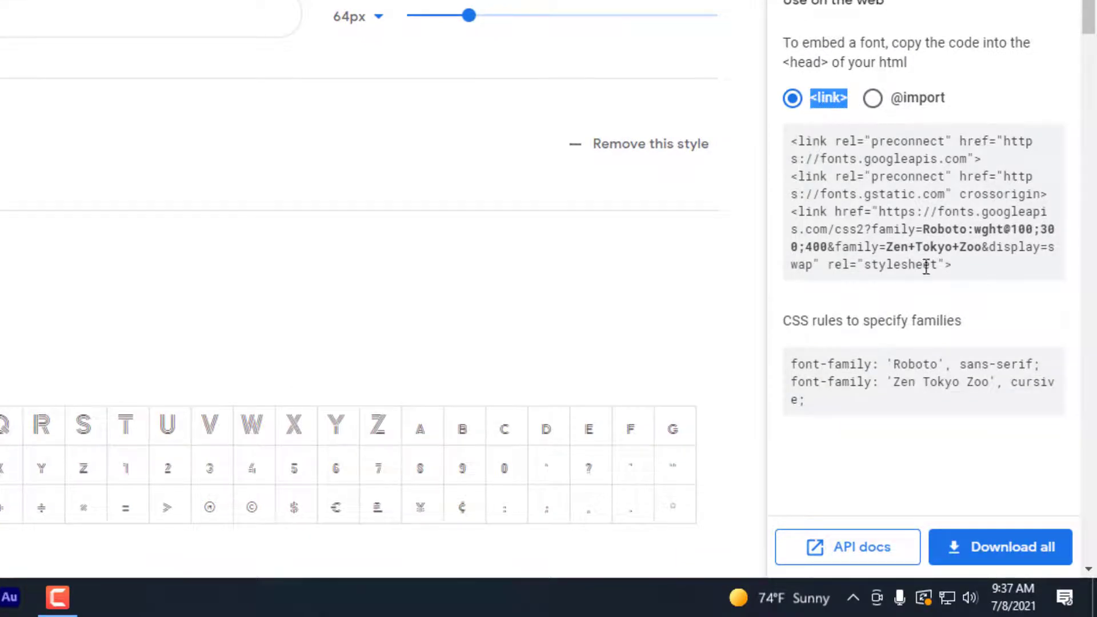
pyautogui.click(972, 277)
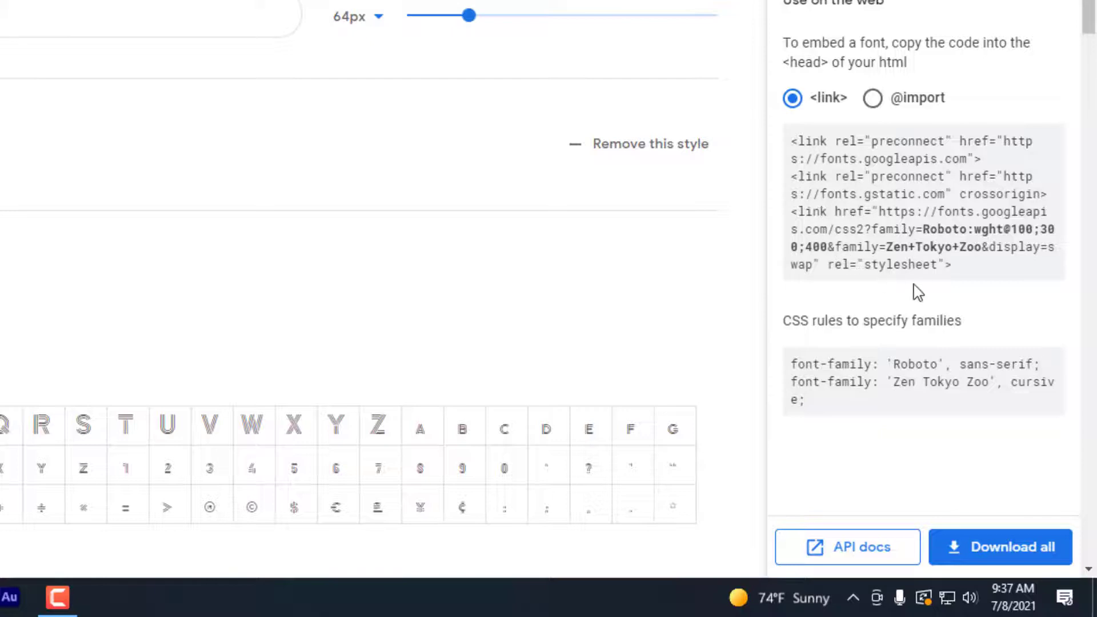
pyautogui.moveTo(962, 265); pyautogui.dragTo(783, 223)
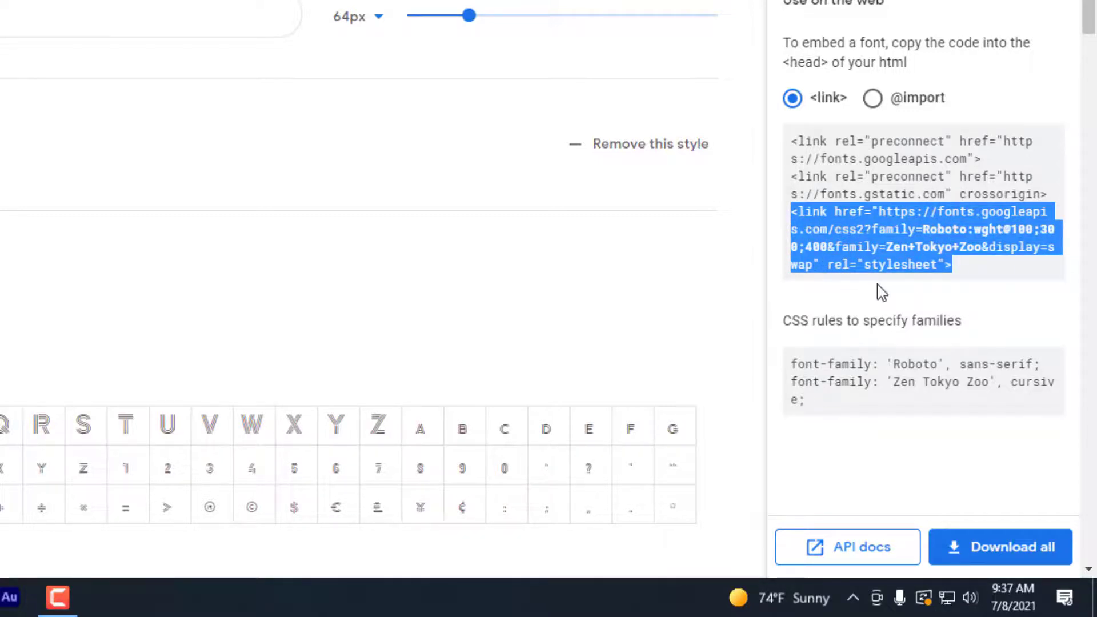
pyautogui.click(980, 272)
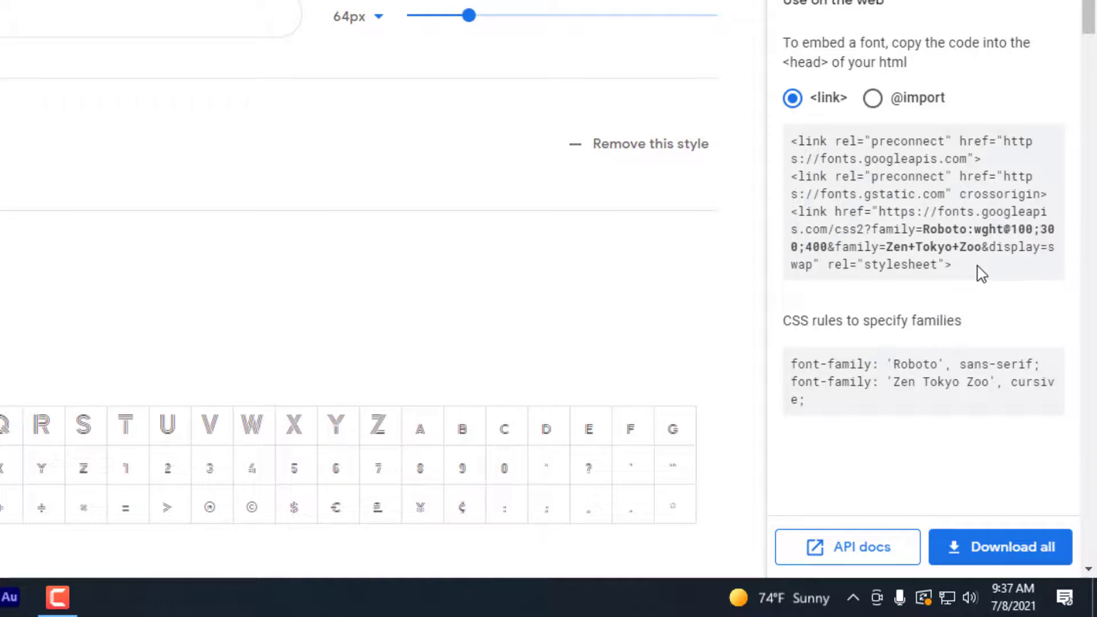
pyautogui.moveTo(955, 272); pyautogui.dragTo(787, 221)
pyautogui.hotkey('ctrl', 'c')
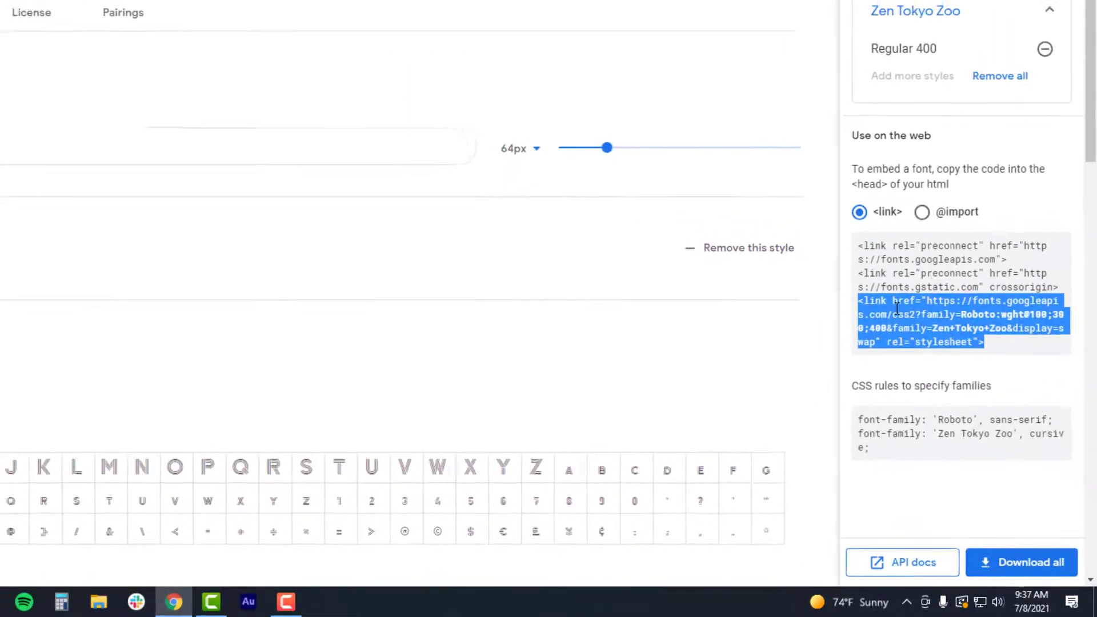
pyautogui.rightClick(898, 309)
pyautogui.click(789, 331)
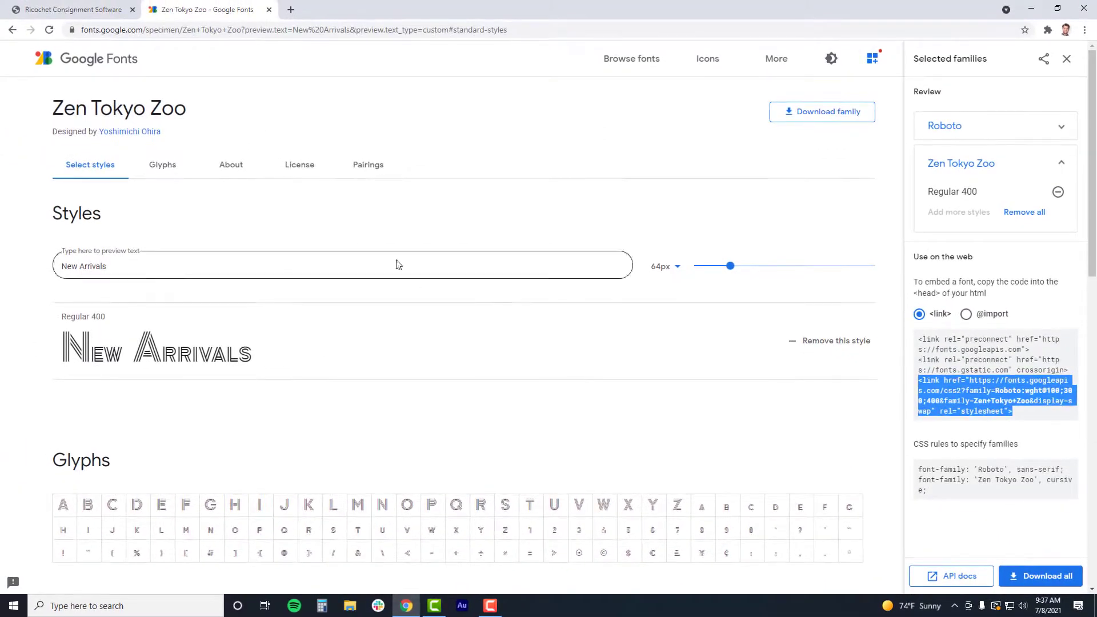
# Step: Switch to the Ricochet design page and replace the Custom Font embed code with the copied Google Fonts stylesheet link
pyautogui.click(88, 12)
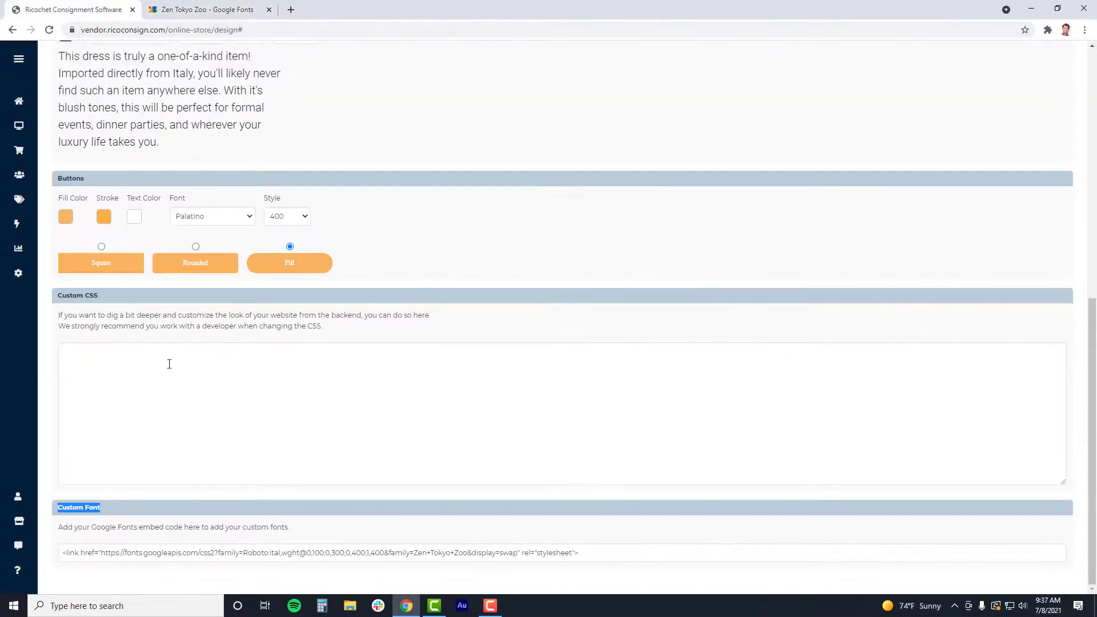
pyautogui.click(603, 557)
pyautogui.hotkey('ctrl', 'a')
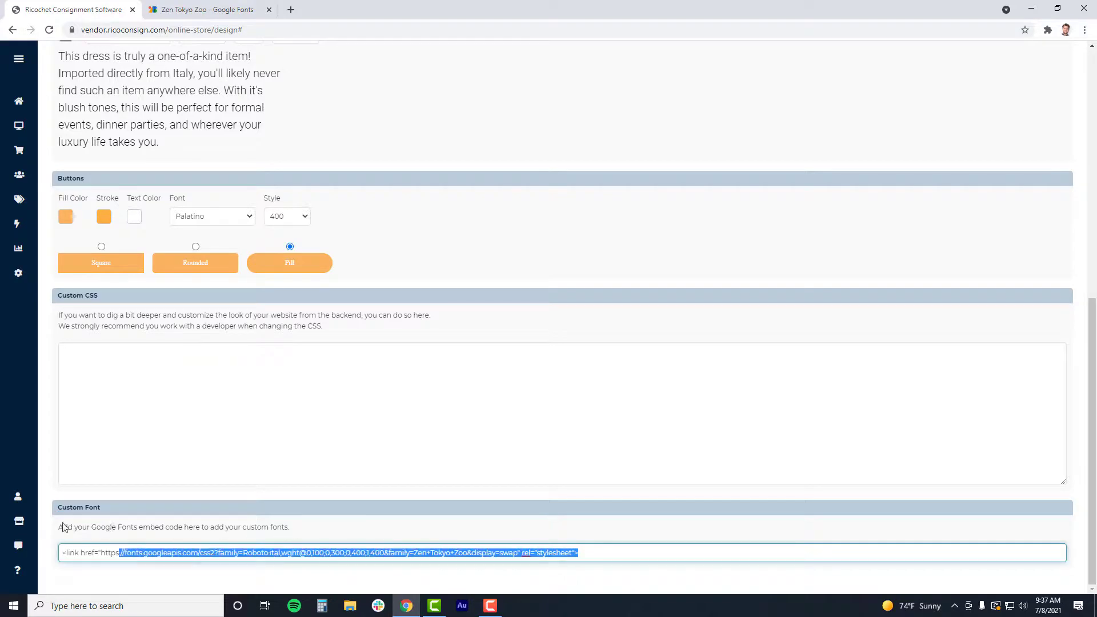
pyautogui.hotkey('ctrl', 'v')
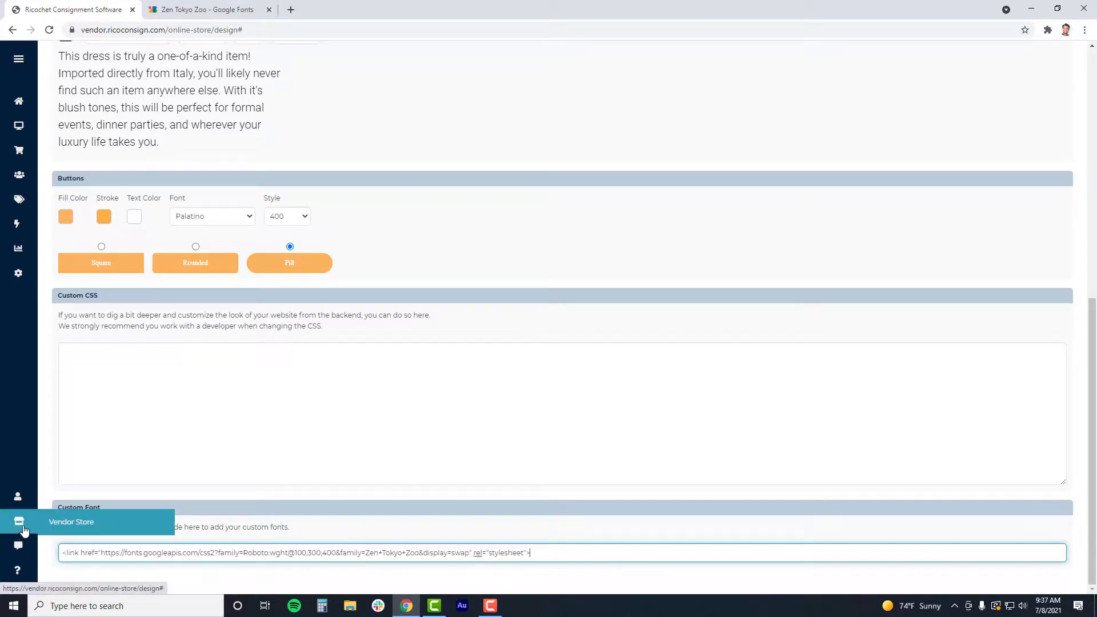
pyautogui.click(614, 538)
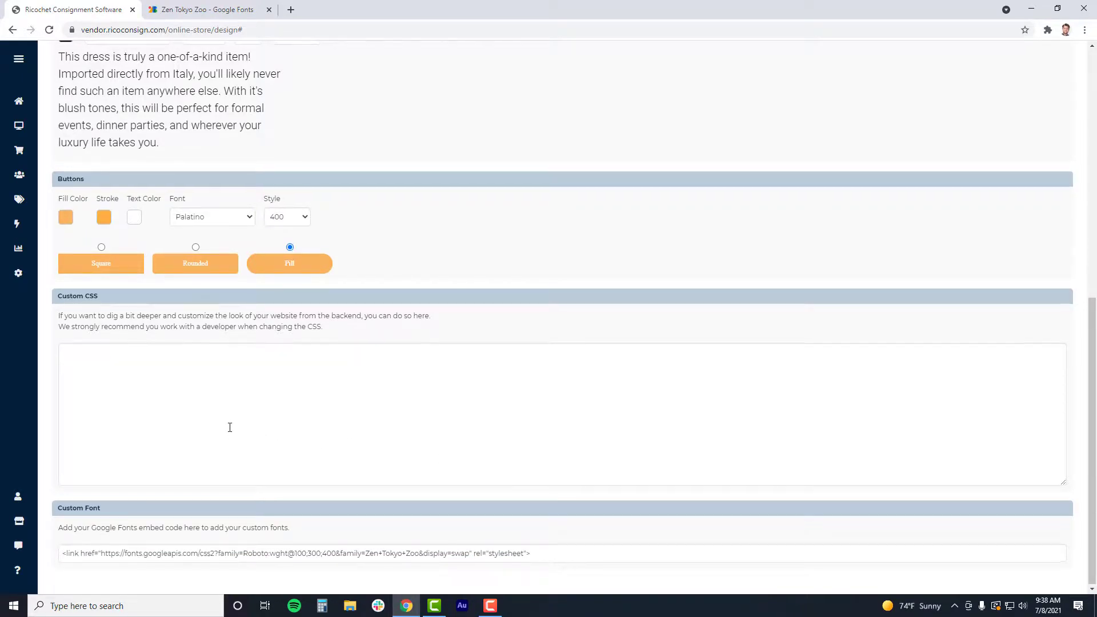
# Step: Reload the design page and open the font choices for Paragraphs
pyautogui.scroll(3, 230, 428)
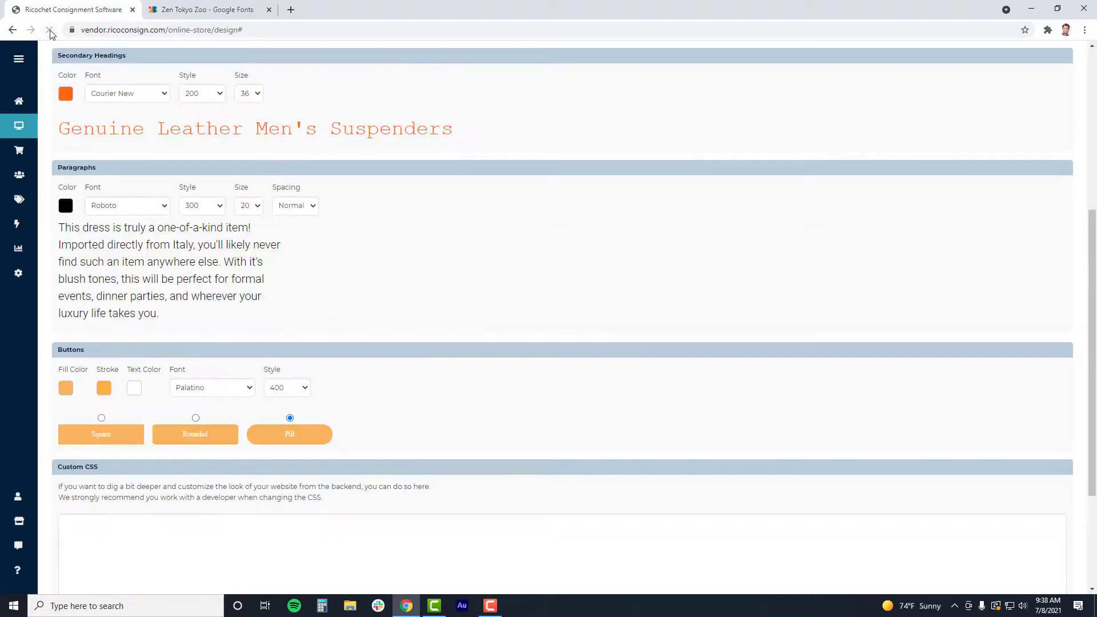
pyautogui.click(159, 209)
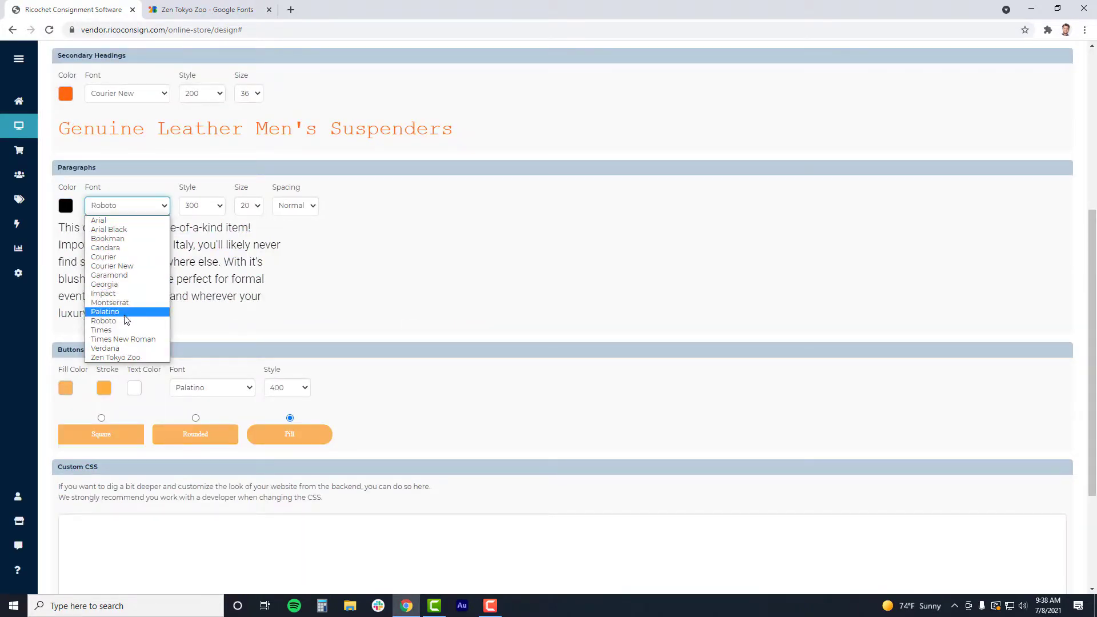